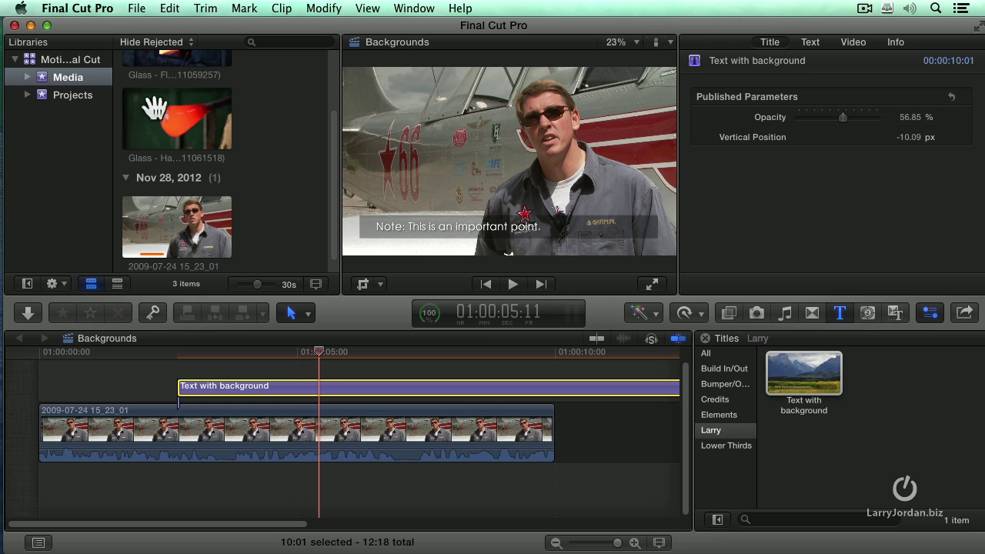
Select the Glass – Hand Shape clip in the event browser
{"action": "scroll", "coordinate": [261, 137], "scroll_direction": "up", "scroll_amount": 3}
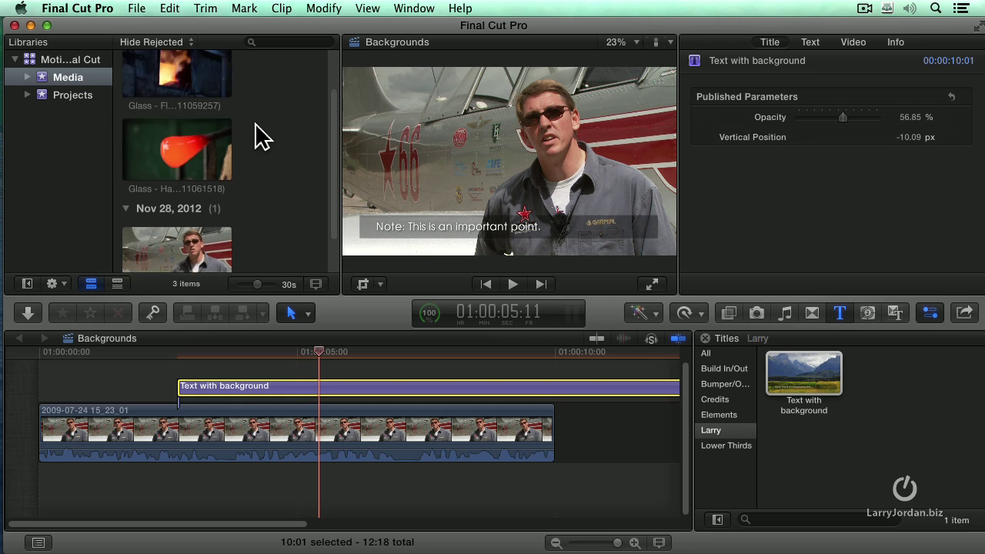
{"action": "left_click", "coordinate": [183, 186]}
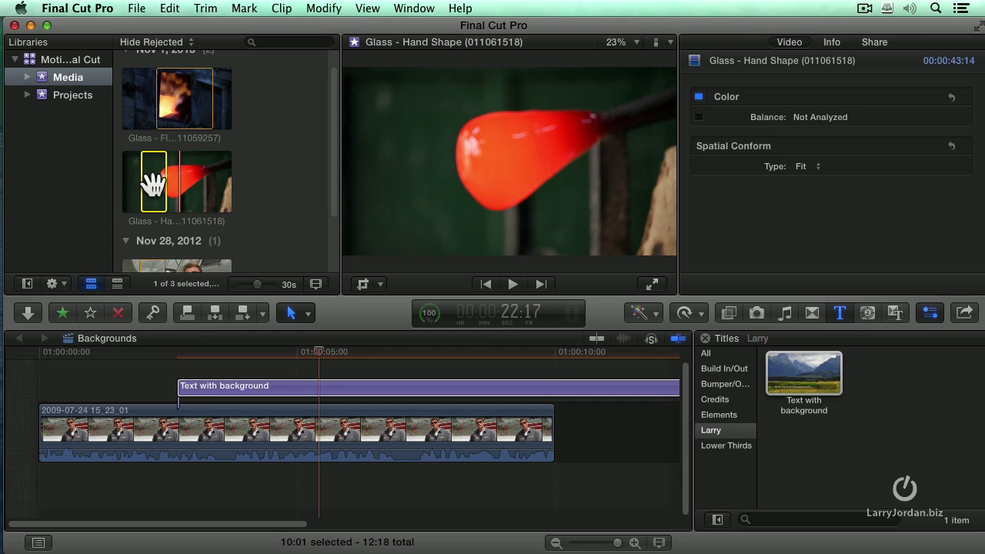
Replace the interview clip with the Glass – Hand Shape footage, then select the Text with background title
{"action": "left_click_drag", "start_coordinate": [149, 177], "coordinate": [234, 428]}
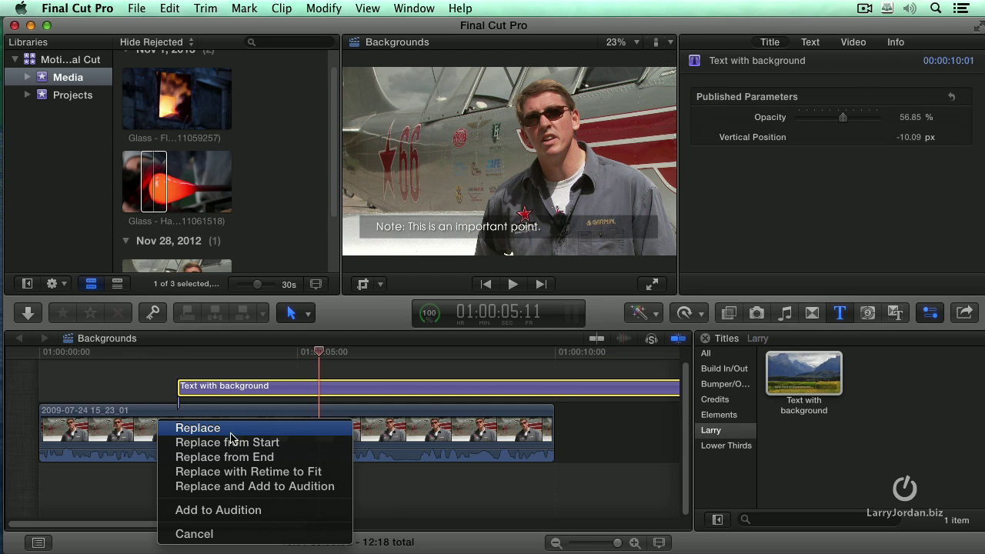
{"action": "left_click", "coordinate": [231, 430]}
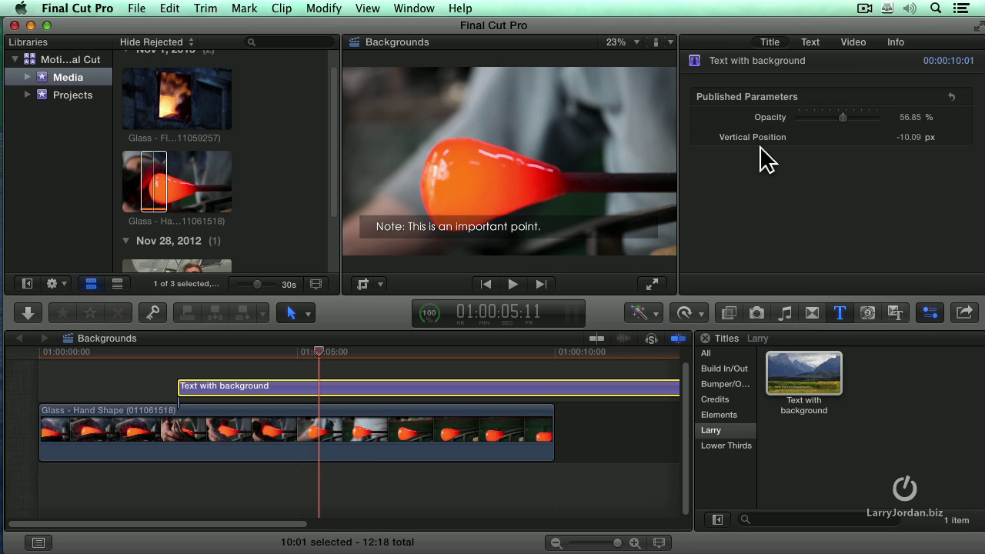
{"action": "left_click", "coordinate": [846, 436]}
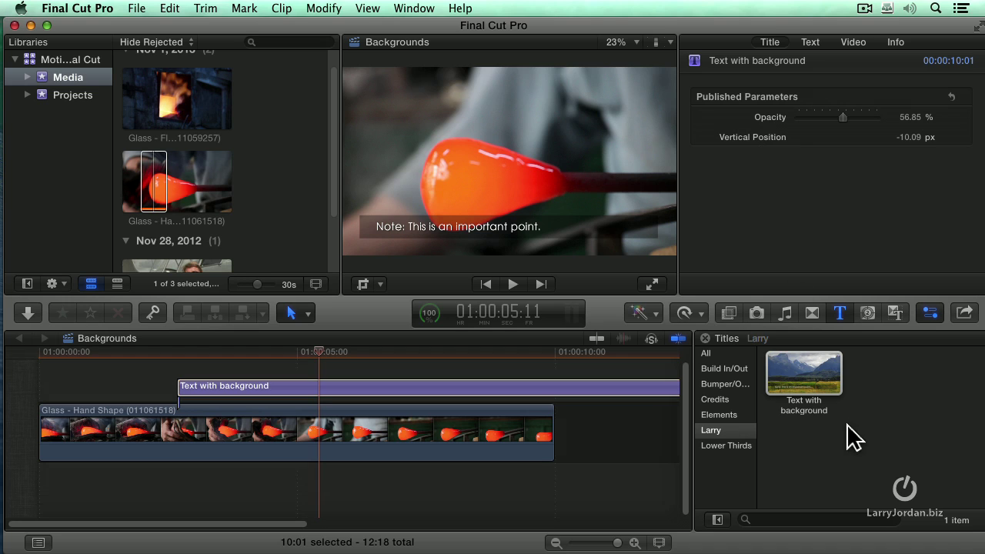
Open the Text with background title template in Motion
{"action": "right_click", "coordinate": [809, 374]}
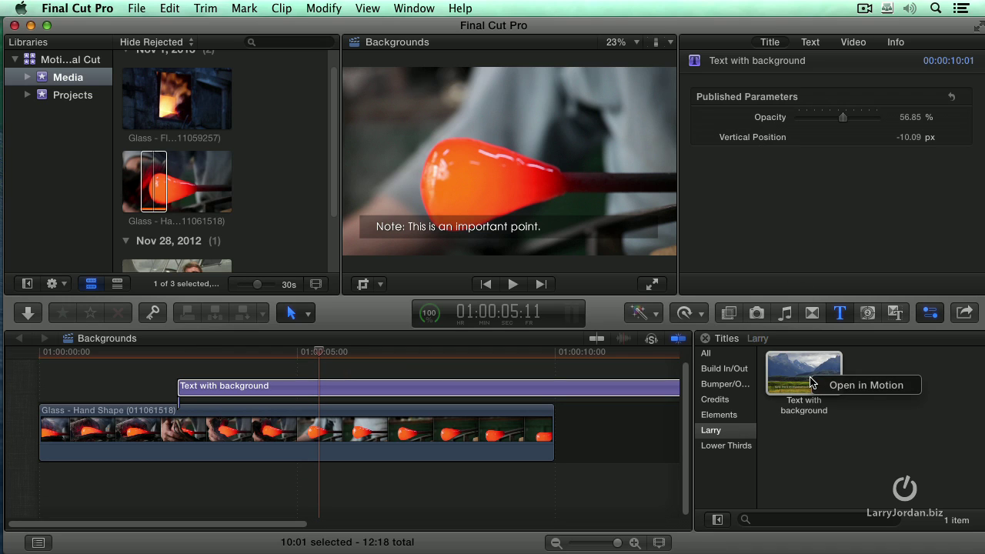
{"action": "left_click", "coordinate": [877, 394]}
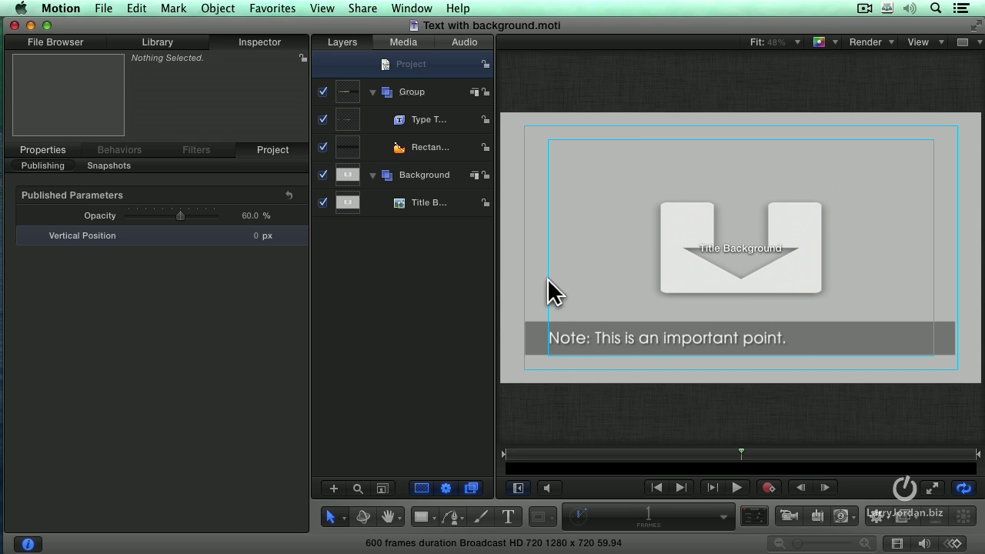
Add a new rig with Object > New Rig
{"action": "left_click", "coordinate": [218, 9]}
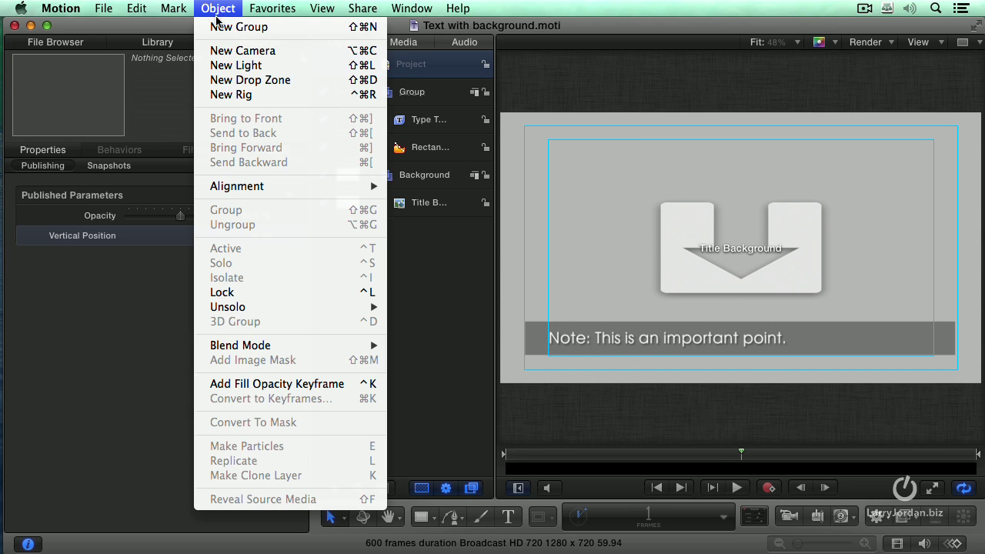
{"action": "left_click", "coordinate": [261, 97]}
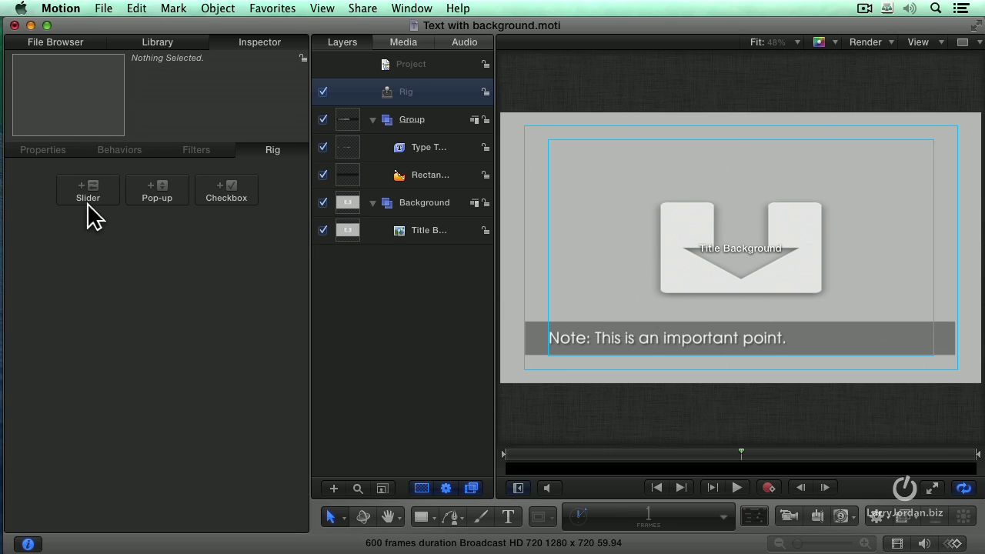
Add a Checkbox widget to the rig and leave its value switched on
{"action": "left_click", "coordinate": [234, 198]}
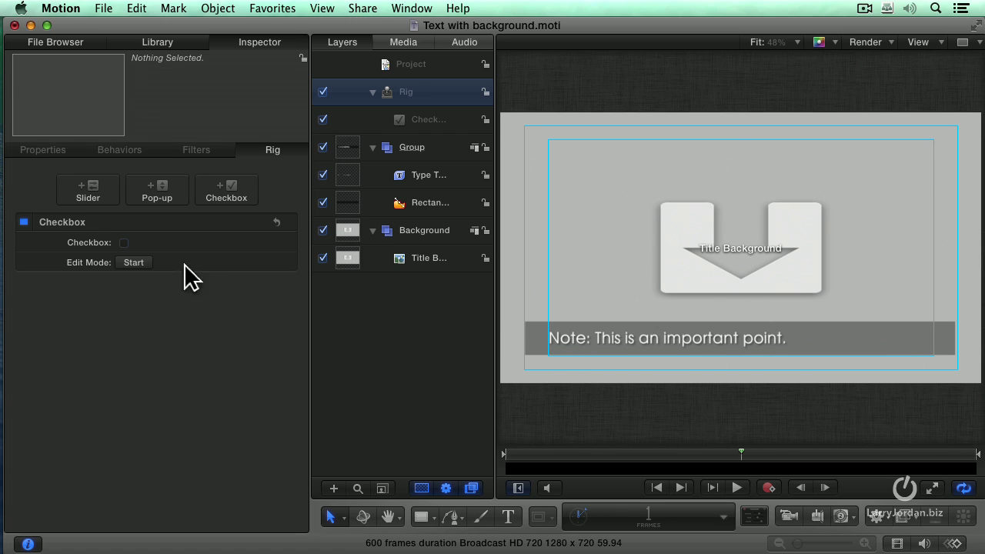
{"action": "left_click", "coordinate": [124, 244]}
{"action": "left_click", "coordinate": [124, 242]}
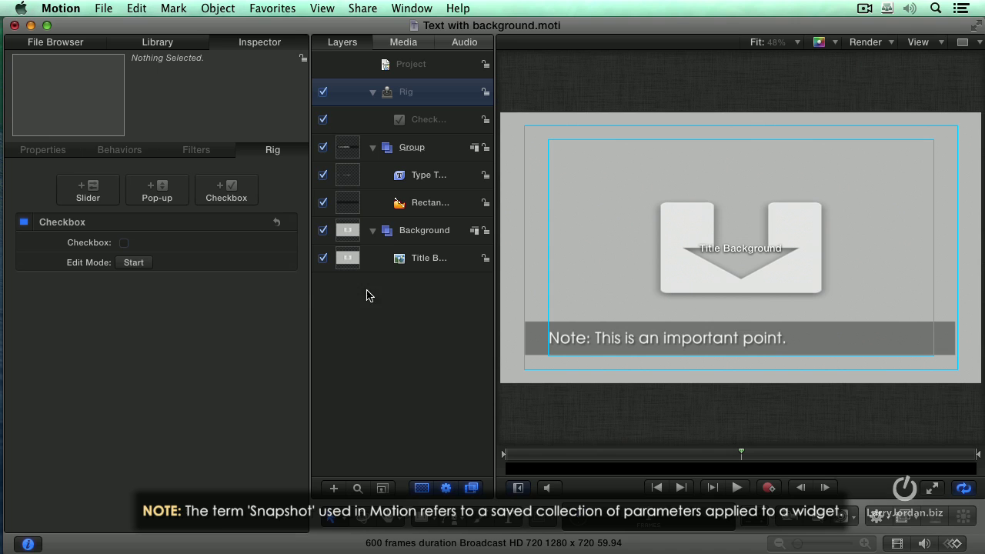
{"action": "left_click", "coordinate": [124, 243]}
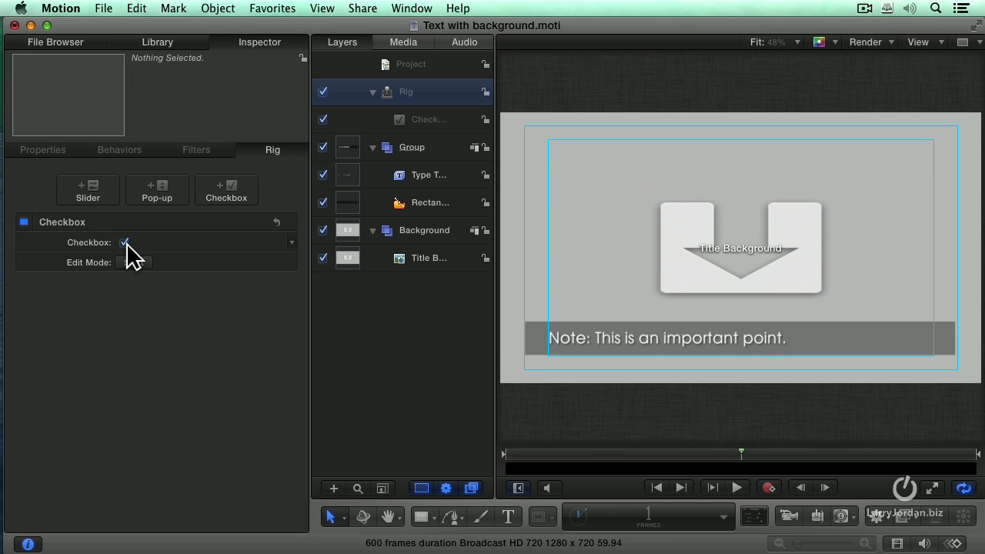
Start rig edit mode and set the Type Text layer's face color to black
{"action": "left_click", "coordinate": [132, 263]}
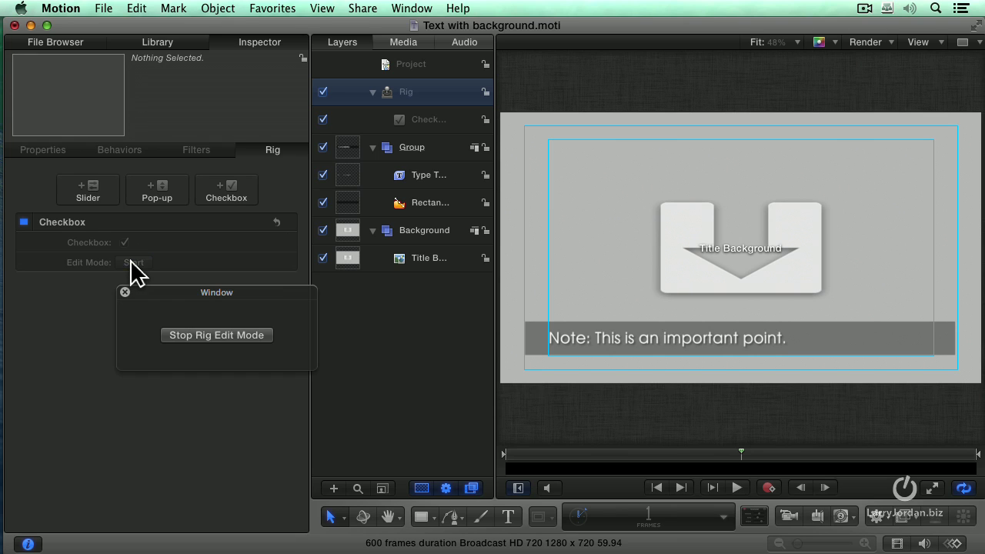
{"action": "left_click_drag", "start_coordinate": [203, 293], "coordinate": [400, 380]}
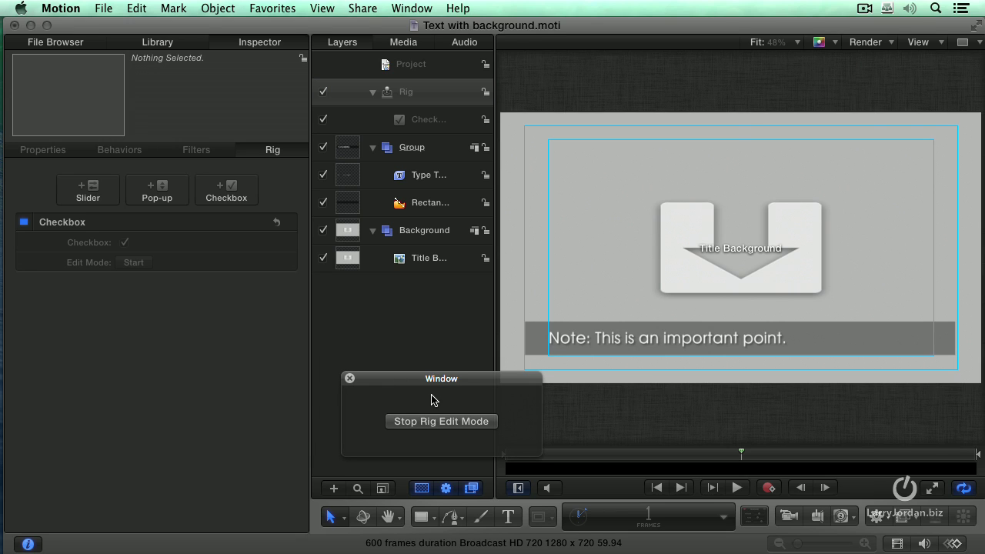
{"action": "left_click", "coordinate": [415, 174]}
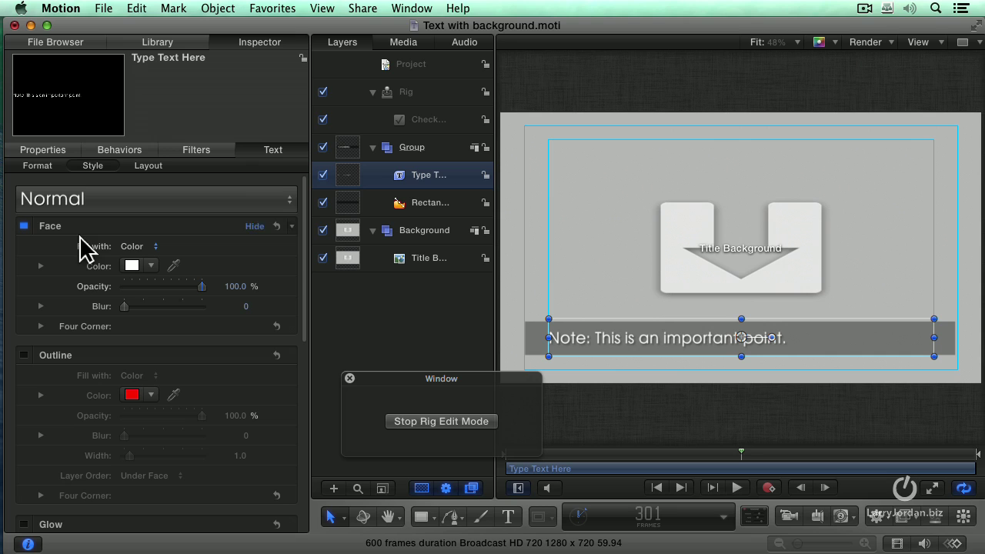
{"action": "left_click", "coordinate": [151, 266]}
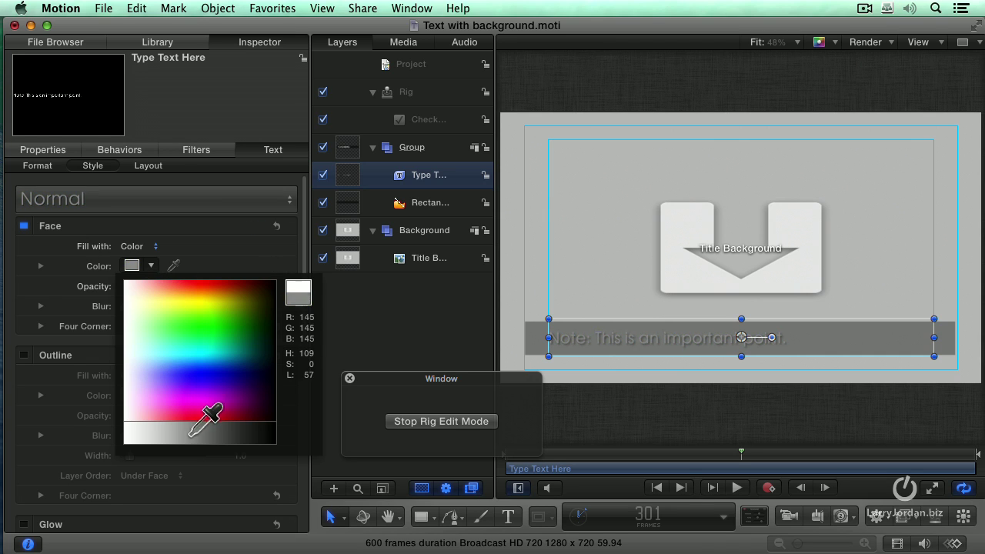
{"action": "left_click", "coordinate": [275, 435]}
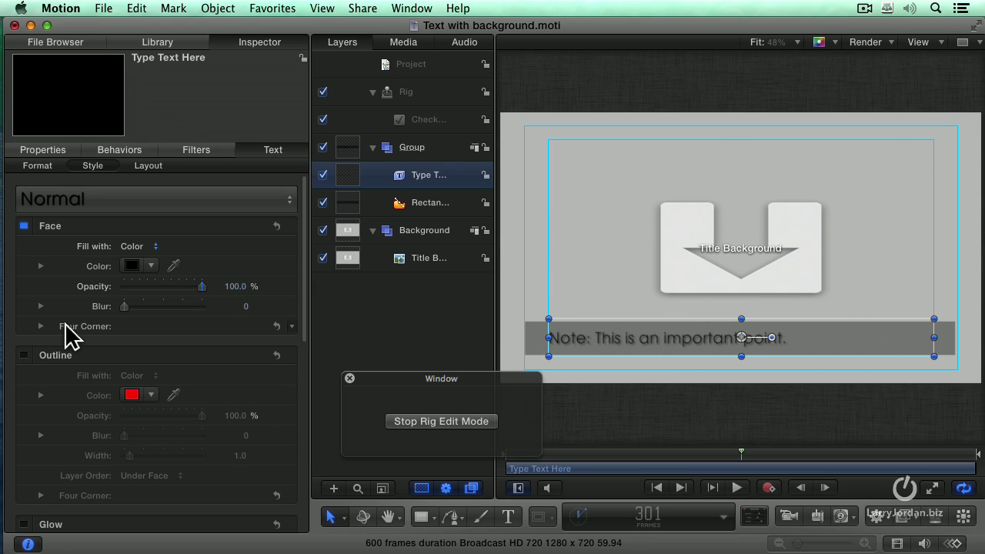
{"action": "scroll", "coordinate": [22, 332], "scroll_direction": "down", "scroll_amount": 5}
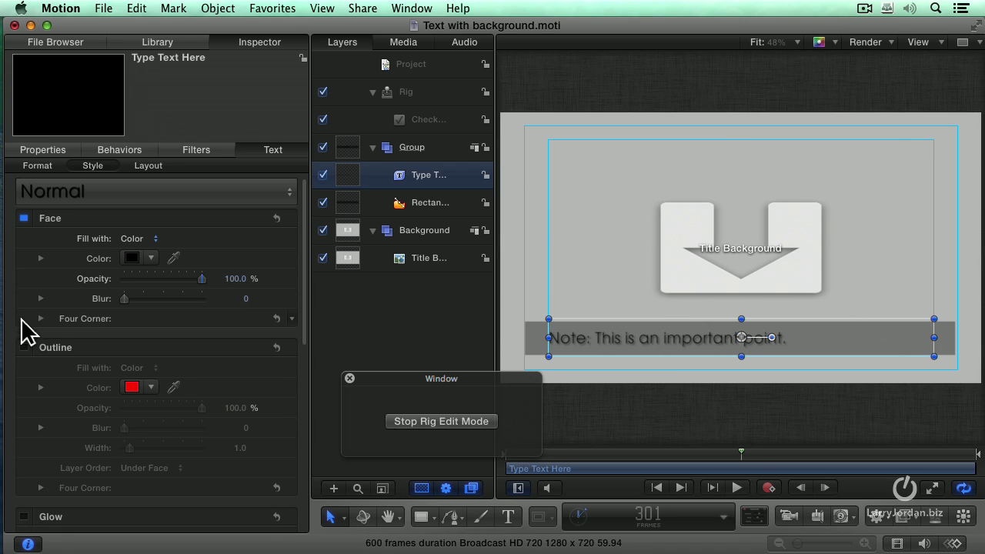
{"action": "scroll", "coordinate": [22, 332], "scroll_direction": "down", "scroll_amount": 6}
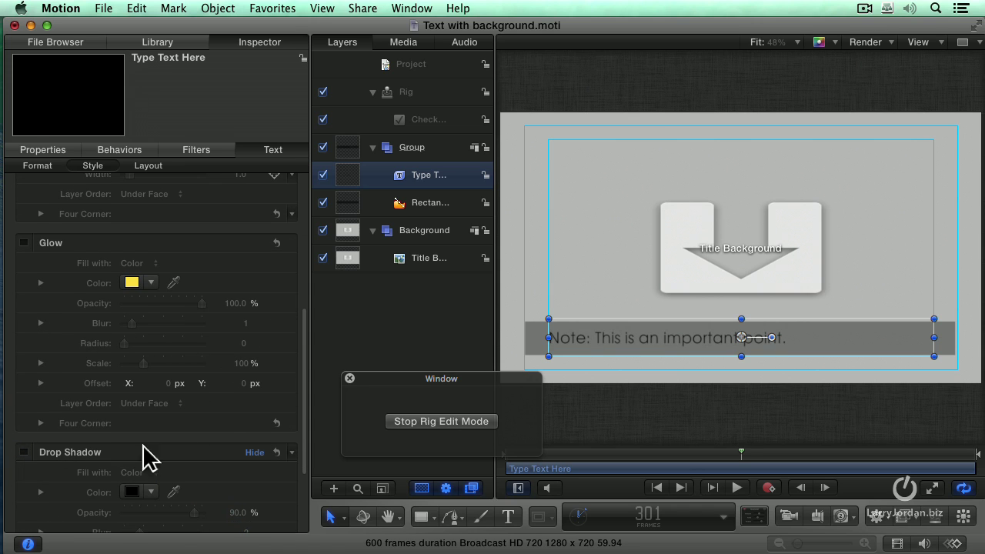
{"action": "left_click_drag", "start_coordinate": [304, 346], "coordinate": [312, 204]}
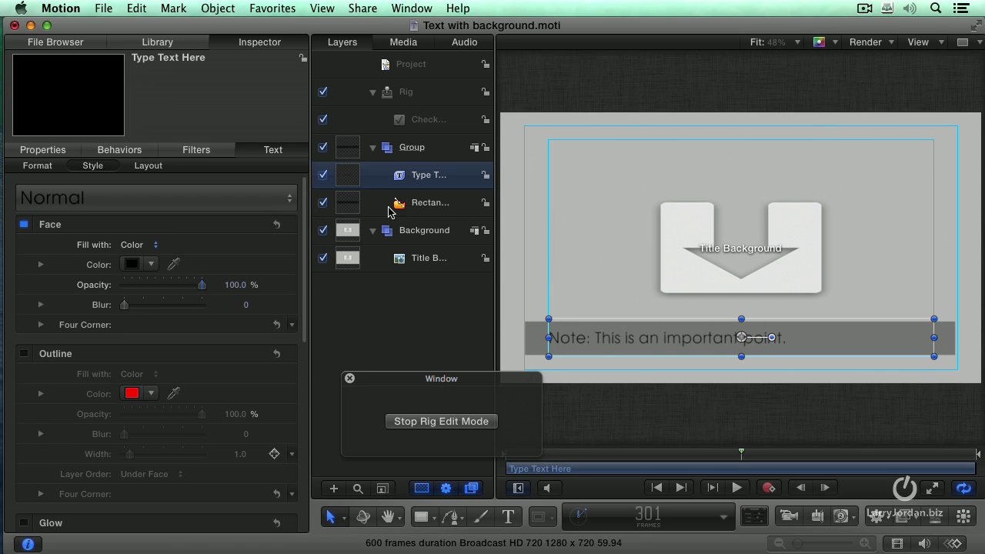
Give the Rectangle background layer a near-white fill for the checked state
{"action": "left_click", "coordinate": [425, 206]}
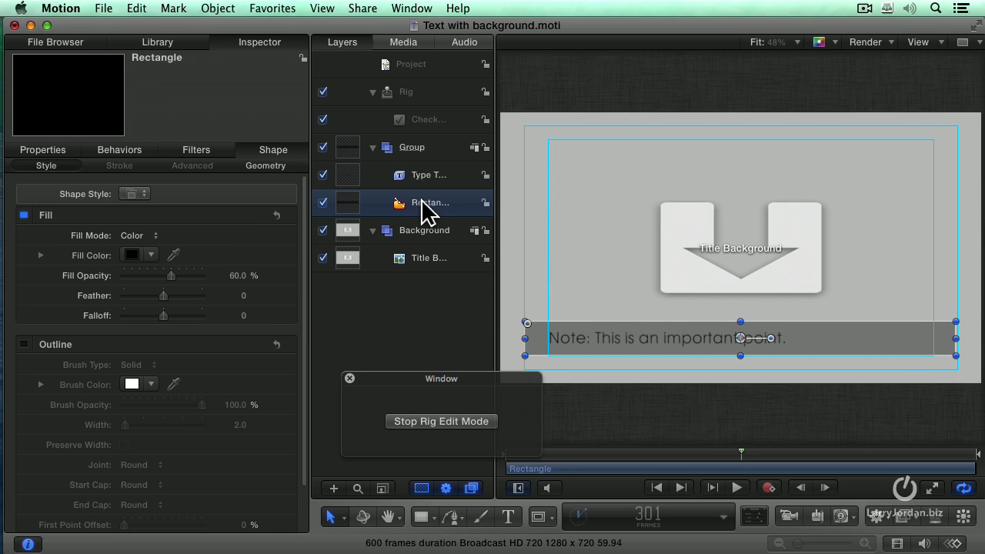
{"action": "left_click", "coordinate": [150, 255]}
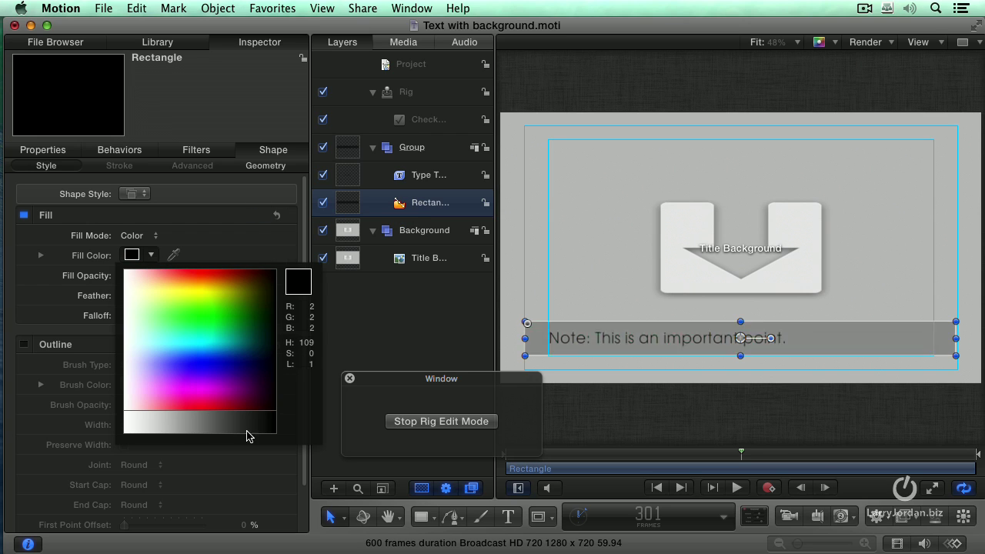
{"action": "left_click_drag", "start_coordinate": [246, 435], "coordinate": [129, 425]}
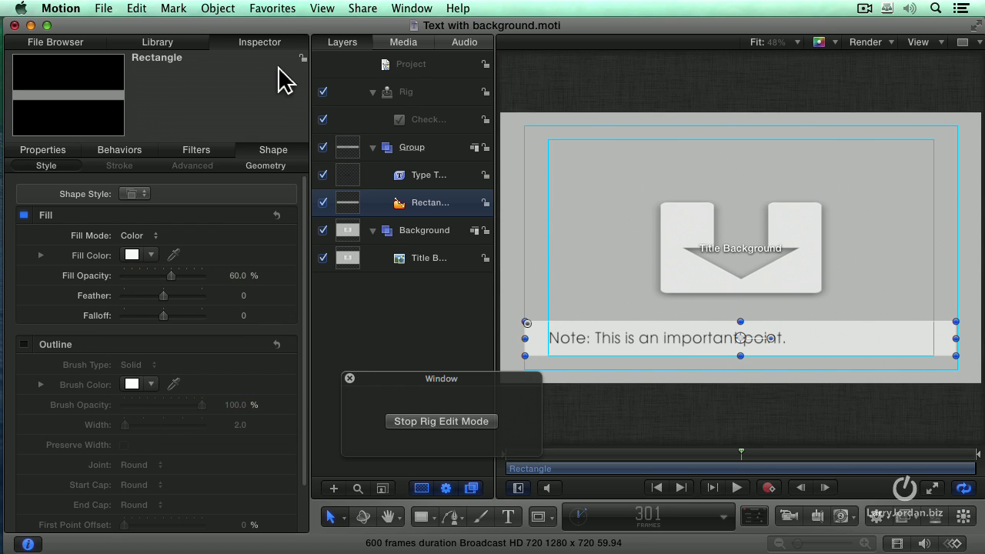
{"action": "left_click", "coordinate": [402, 71]}
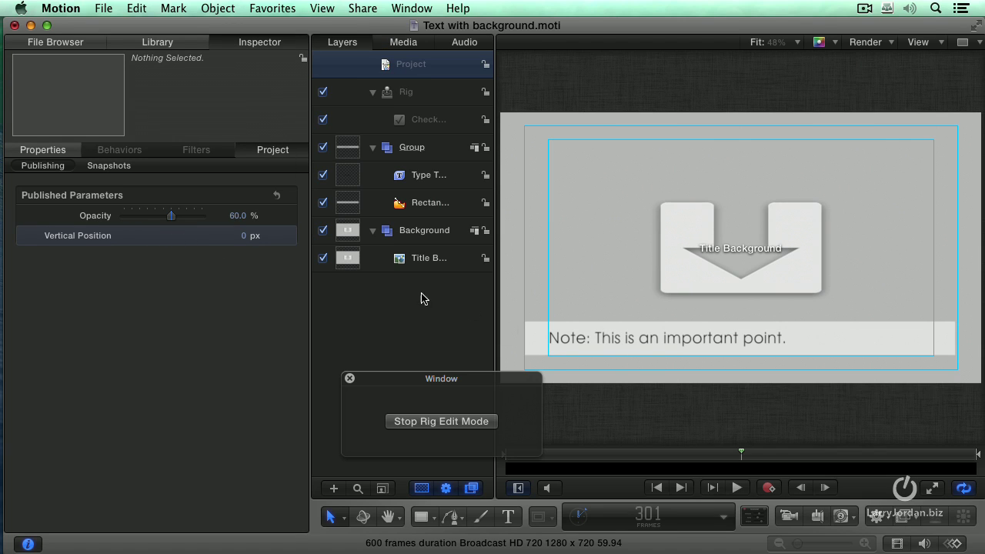
Set the published Opacity parameter to 40%
{"action": "left_click_drag", "start_coordinate": [171, 219], "coordinate": [155, 221]}
{"action": "left_click", "coordinate": [243, 220]}
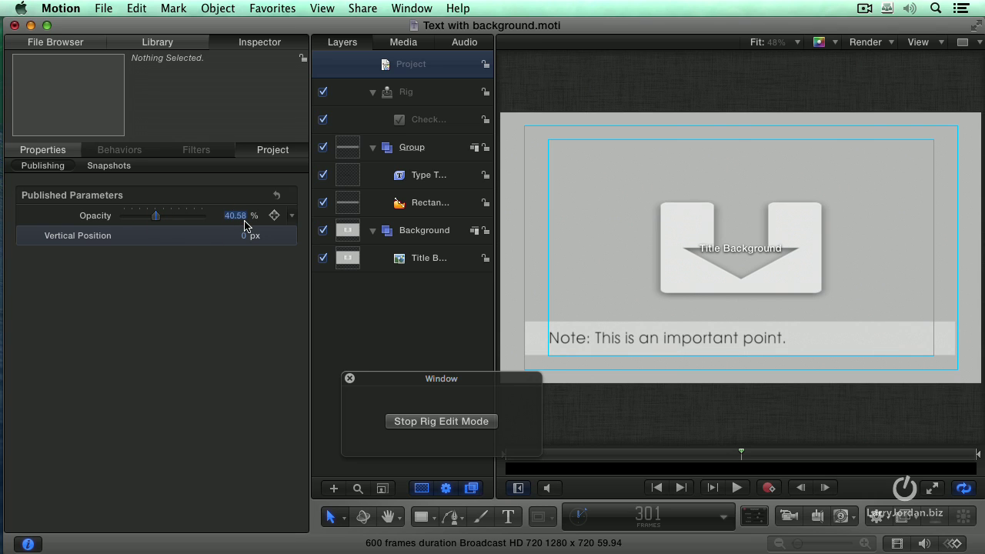
{"action": "type", "text": "40"}
{"action": "key", "text": "Return"}
Stop rig edit mode and show the Checkbox widget's settings in the Inspector
{"action": "left_click", "coordinate": [452, 426]}
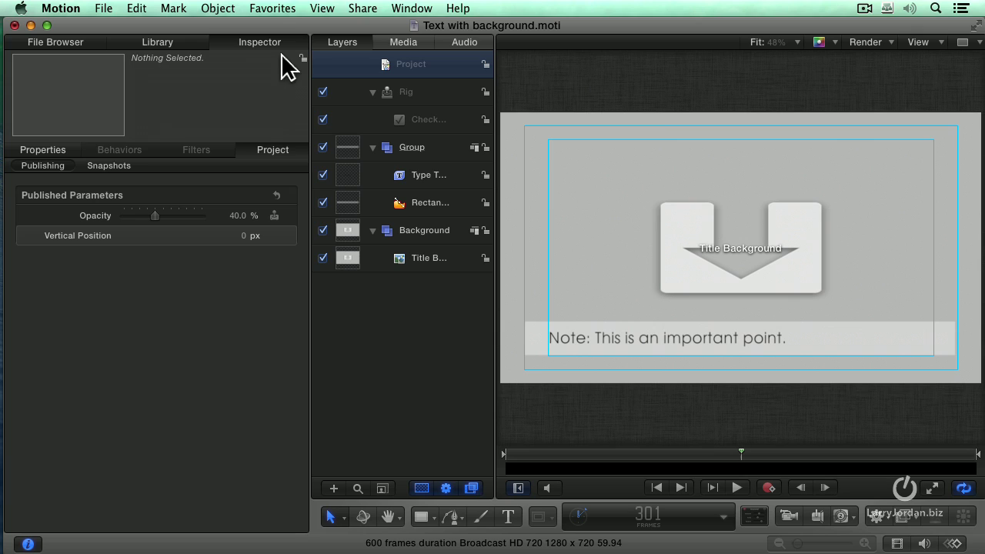
{"action": "left_click", "coordinate": [258, 44]}
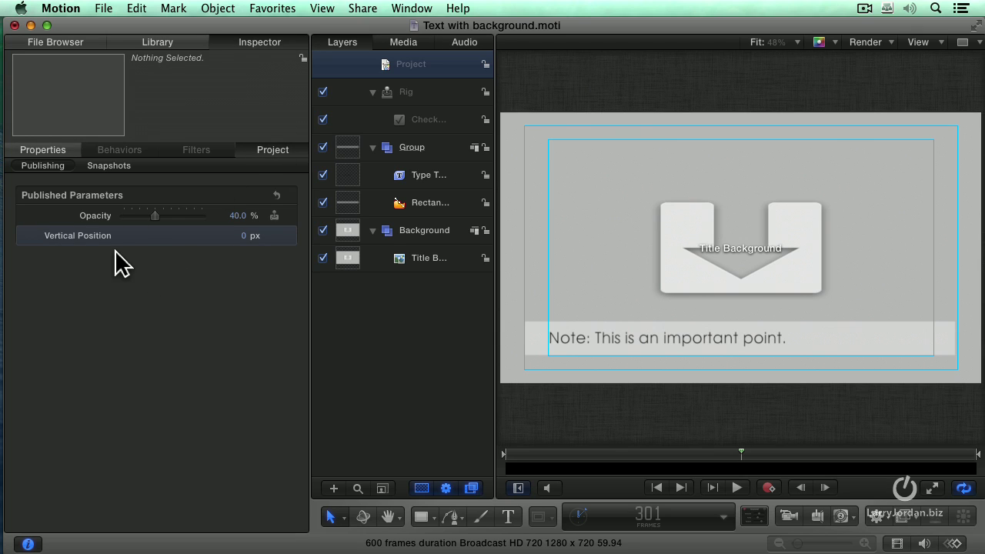
{"action": "left_click", "coordinate": [419, 125]}
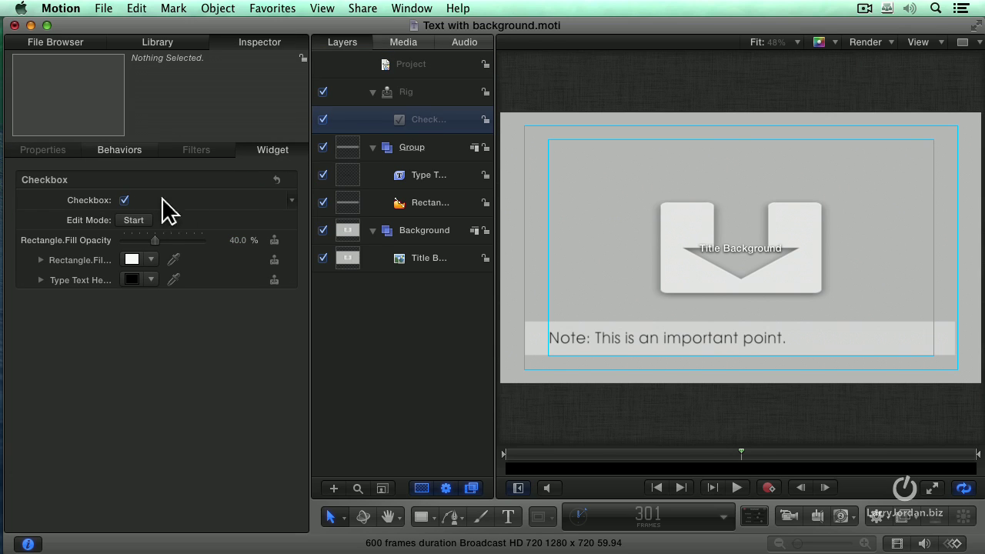
Publish the Checkbox parameter and view it in the Project's Publishing pane
{"action": "left_click", "coordinate": [292, 202]}
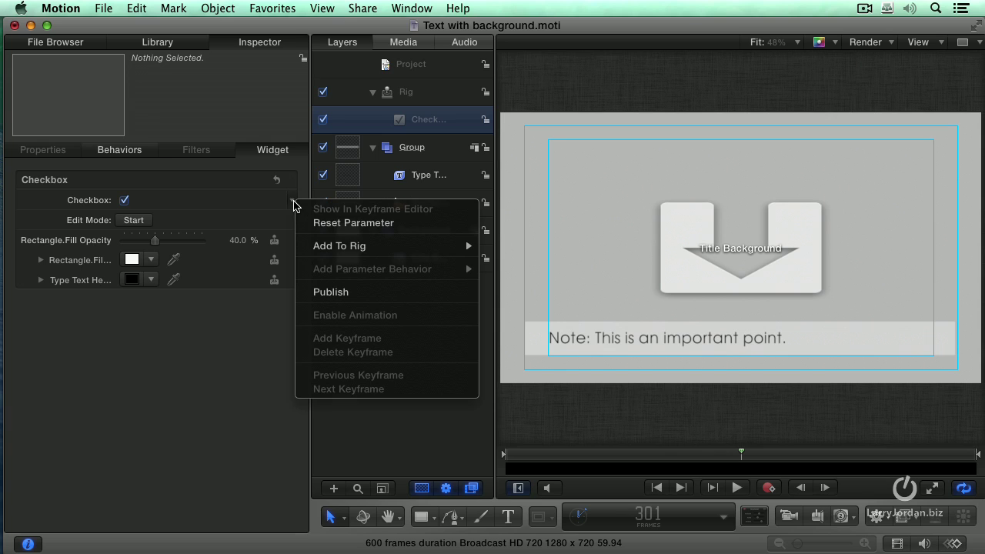
{"action": "left_click", "coordinate": [365, 294]}
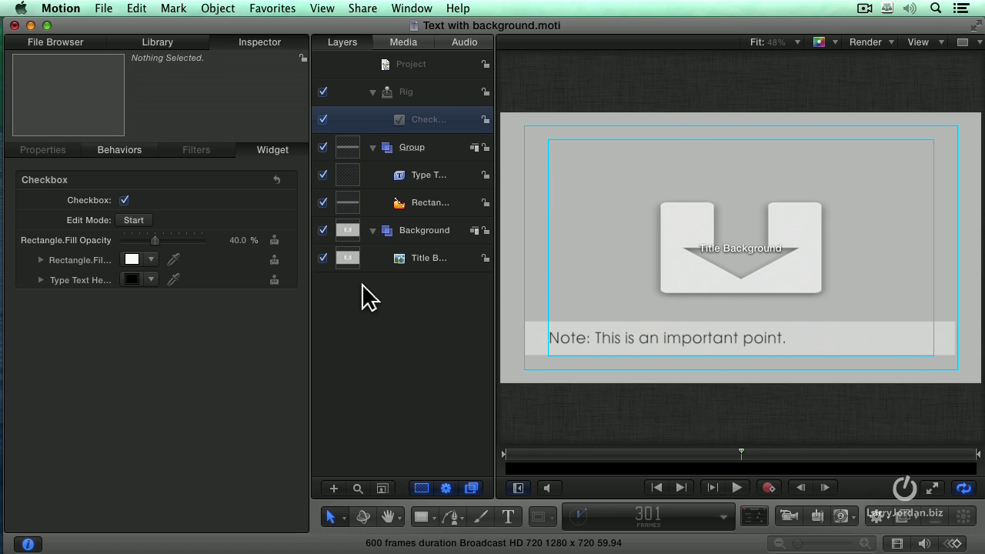
{"action": "left_click", "coordinate": [424, 68]}
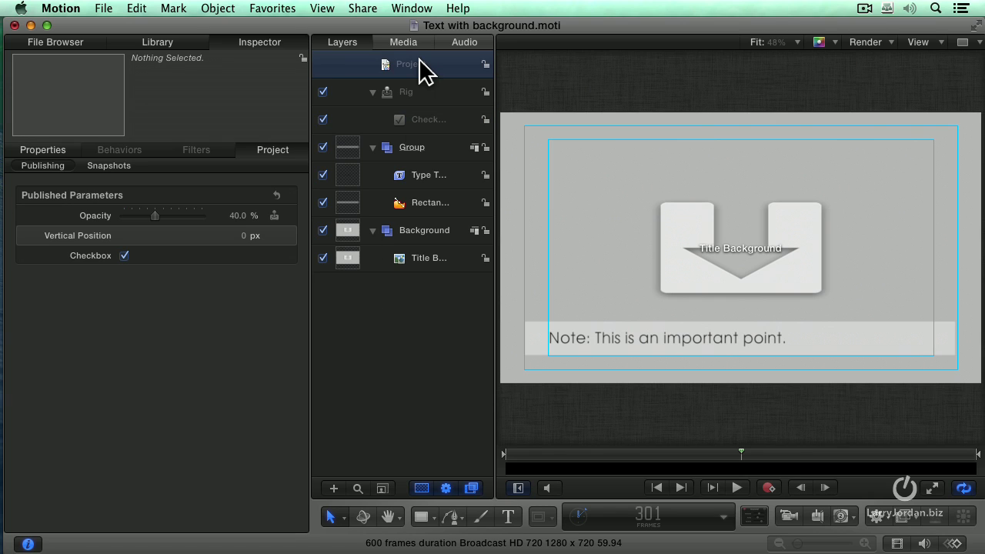
{"action": "left_click", "coordinate": [266, 43]}
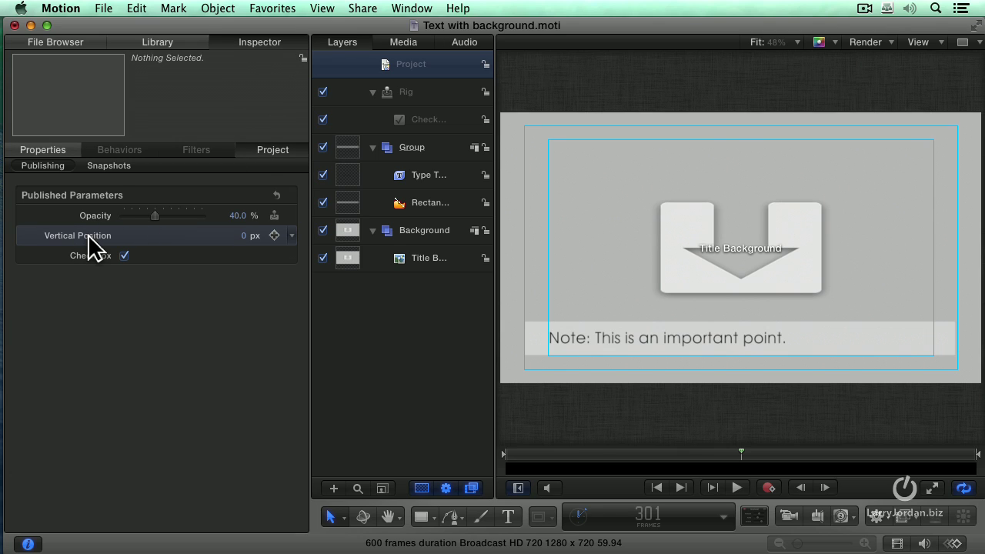
Rename the published Checkbox parameter to 'Invert'
{"action": "double_click", "coordinate": [94, 257]}
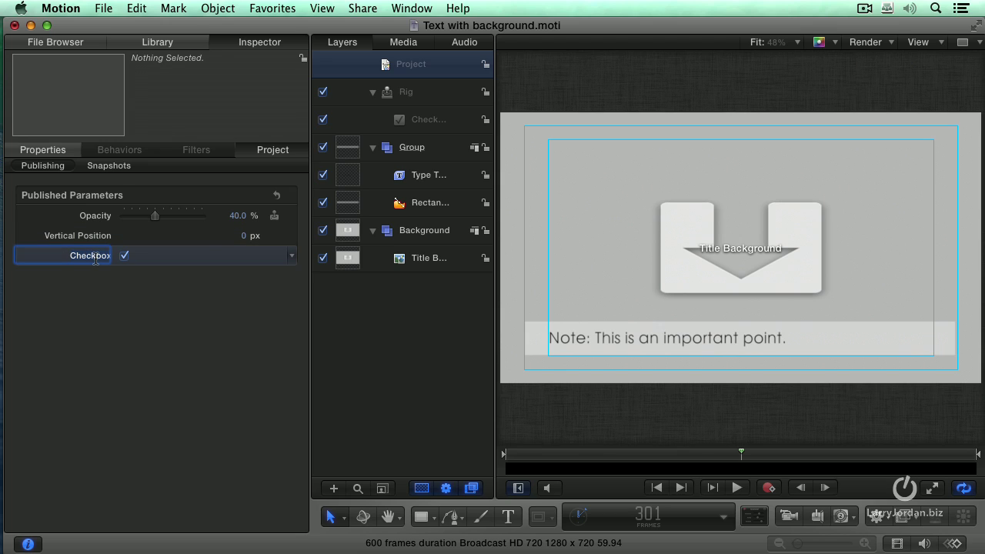
{"action": "key", "text": "BackSpace"}
{"action": "type", "text": "Invert"}
{"action": "key", "text": "Return"}
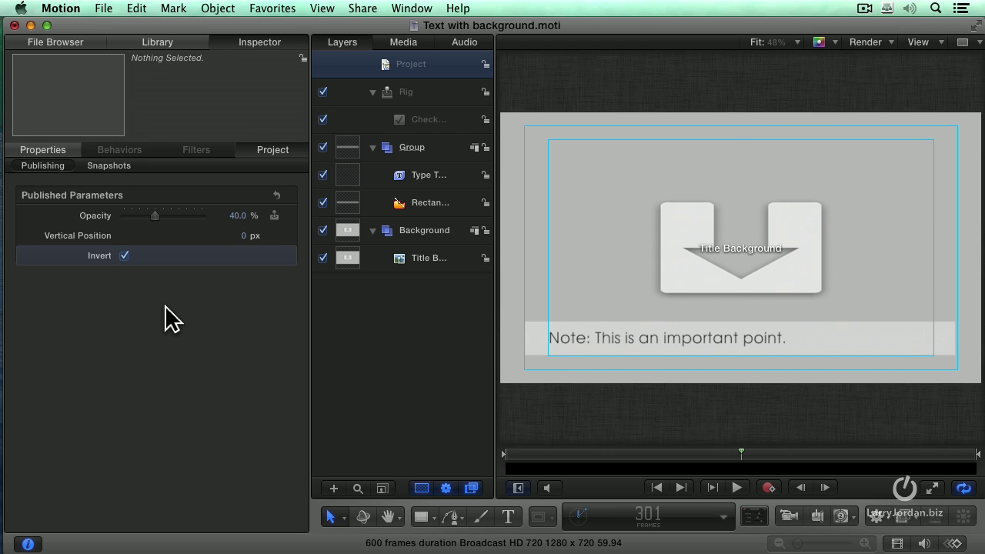
Toggle Invert repeatedly to compare the light and dark bars, ending with it off
{"action": "left_click", "coordinate": [124, 255]}
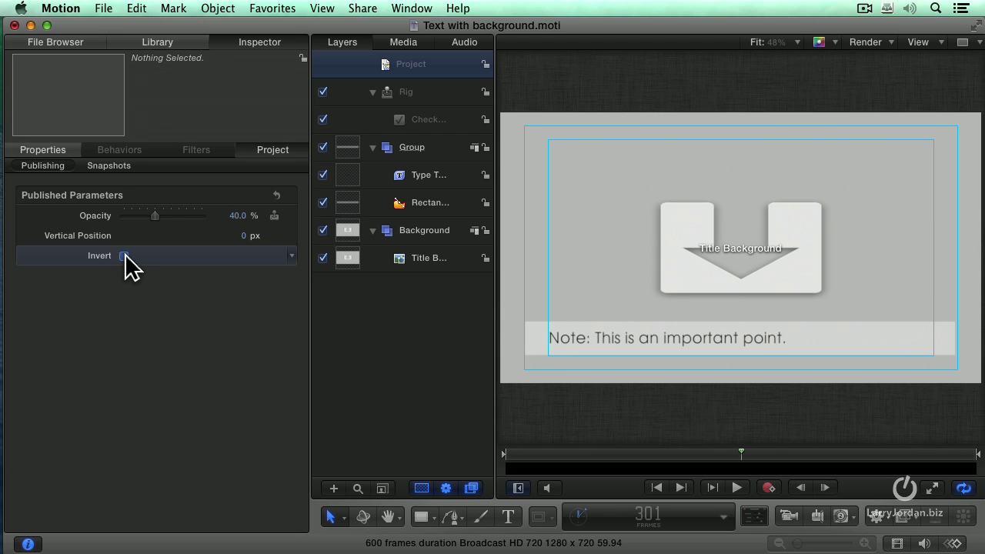
{"action": "left_click", "coordinate": [124, 255]}
{"action": "left_click", "coordinate": [125, 256]}
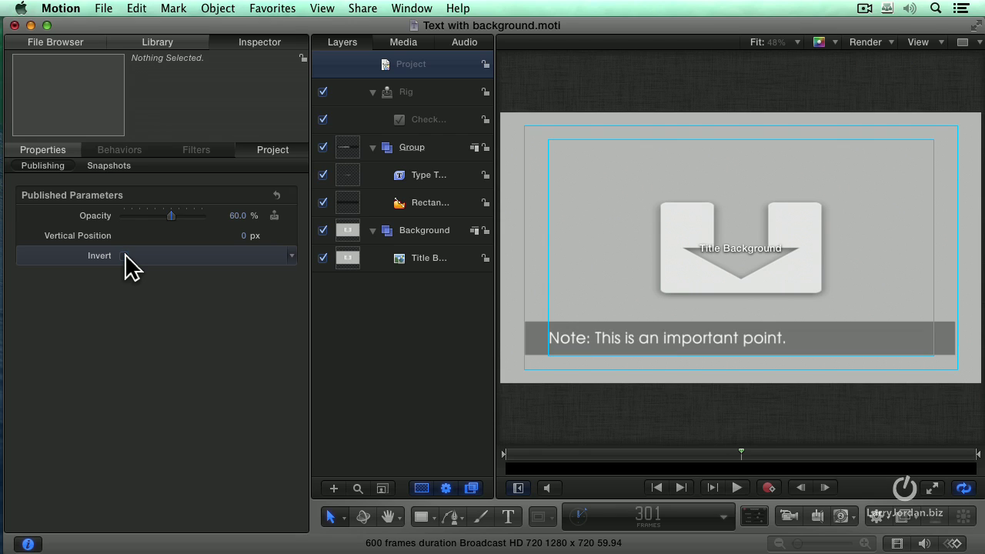
{"action": "left_click", "coordinate": [125, 256]}
{"action": "left_click", "coordinate": [125, 256]}
{"action": "left_click", "coordinate": [125, 256]}
{"action": "left_click", "coordinate": [125, 255]}
{"action": "left_click", "coordinate": [125, 255]}
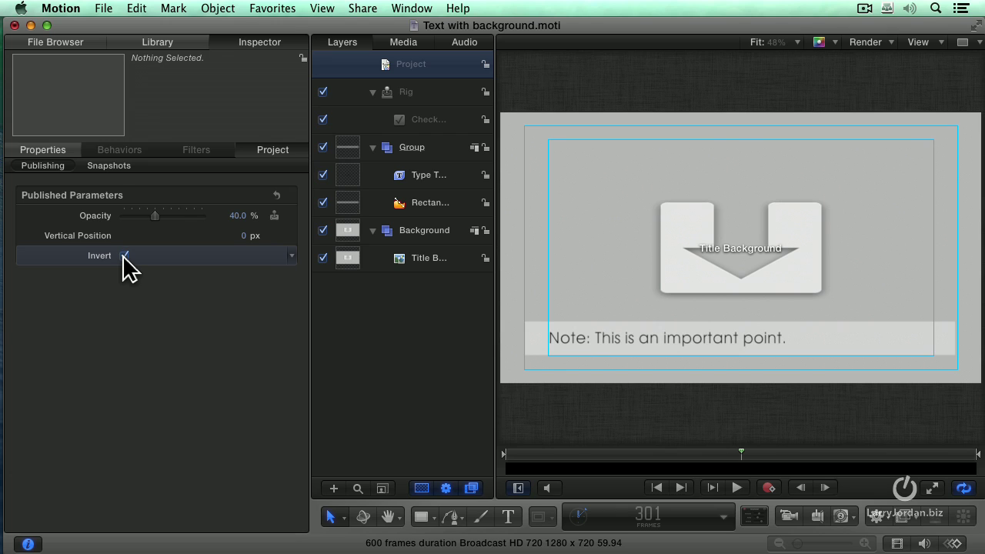
{"action": "left_click", "coordinate": [125, 256]}
{"action": "left_click", "coordinate": [125, 255]}
{"action": "left_click", "coordinate": [124, 256]}
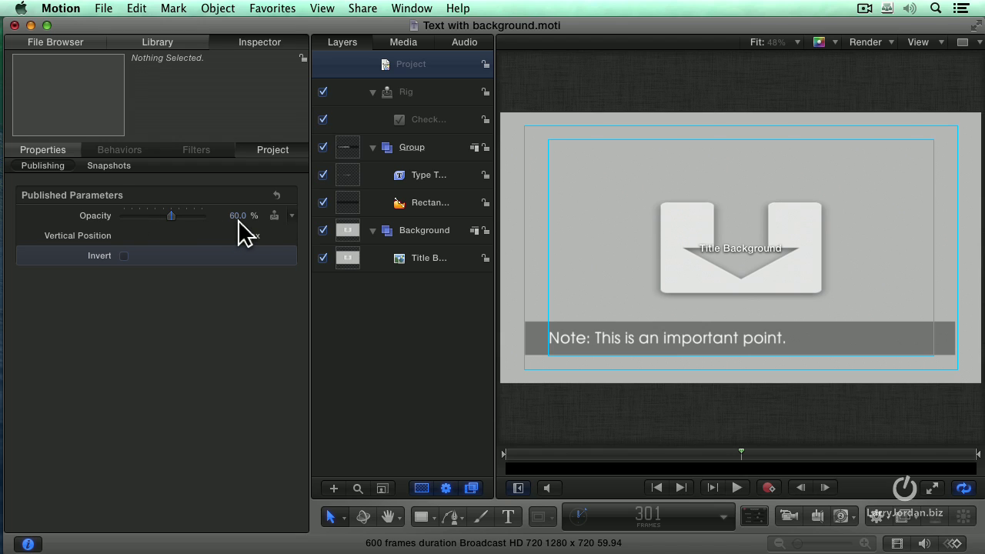
{"action": "left_click", "coordinate": [124, 255]}
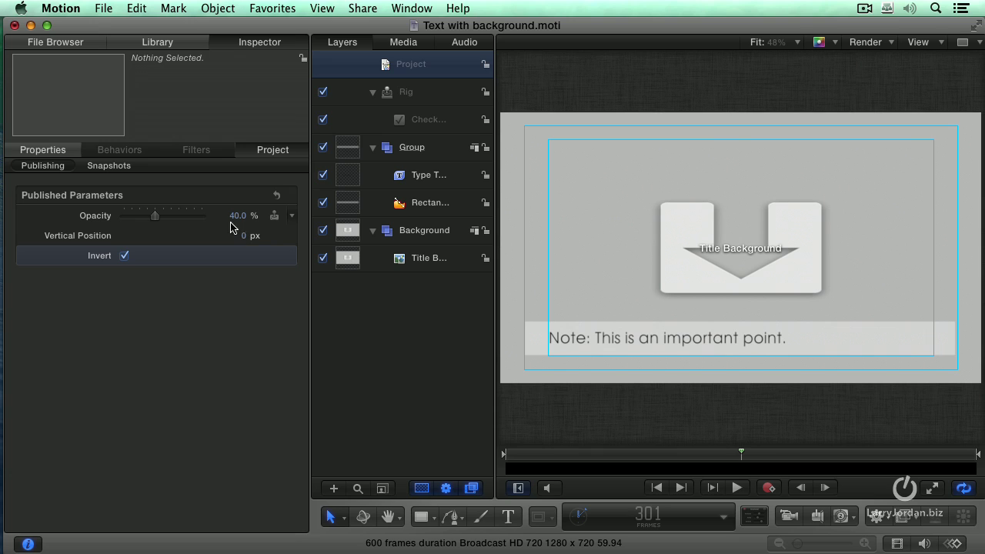
{"action": "left_click", "coordinate": [124, 257]}
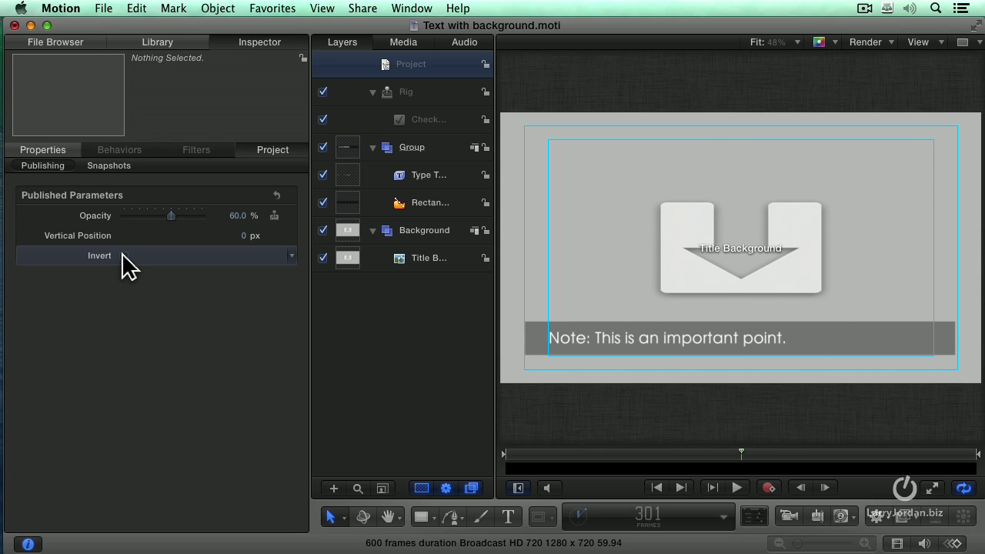
Save the Motion template, then replace the old title clip with the updated one above Glass
{"action": "left_click", "coordinate": [100, 11]}
{"action": "left_click", "coordinate": [127, 110]}
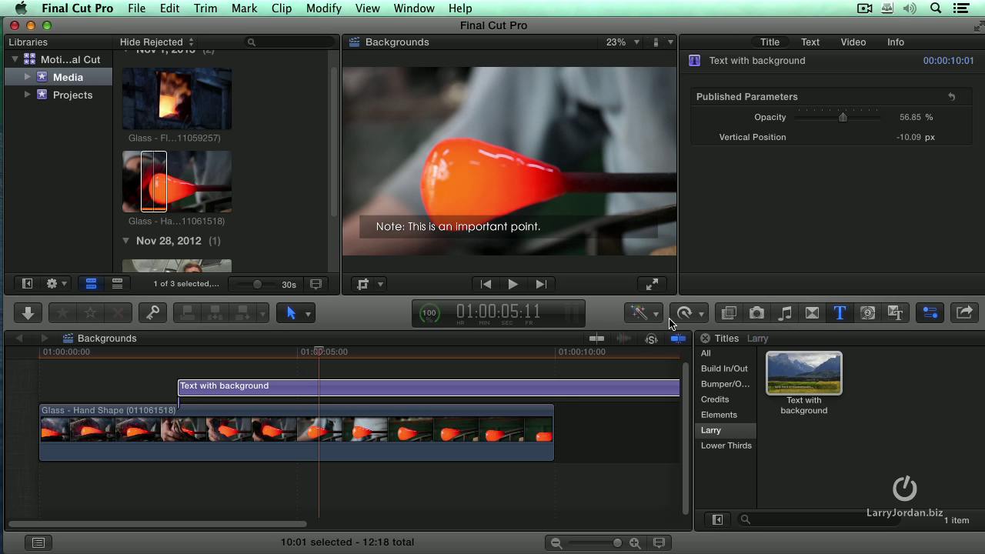
{"action": "left_click", "coordinate": [547, 387]}
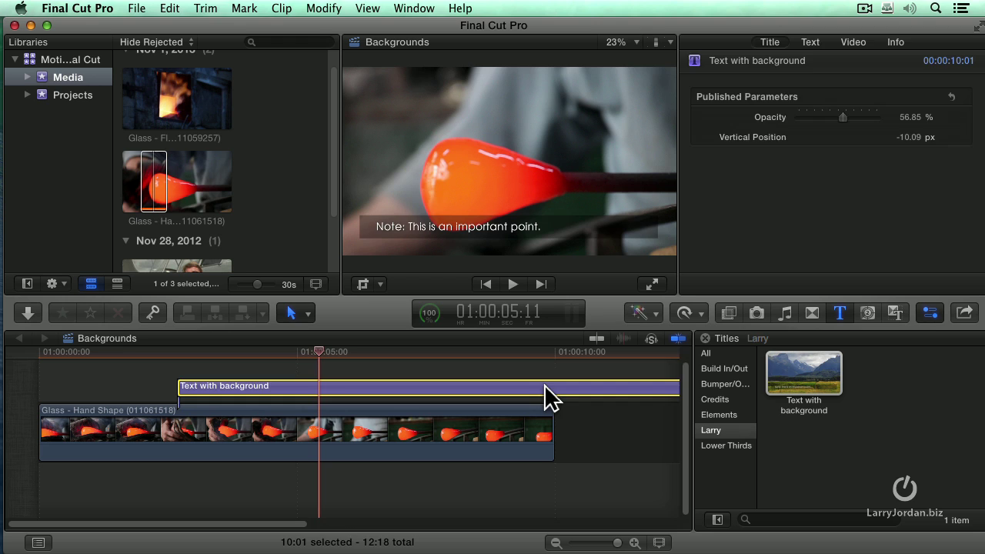
{"action": "key", "text": "Delete"}
{"action": "left_click_drag", "start_coordinate": [781, 392], "coordinate": [192, 395]}
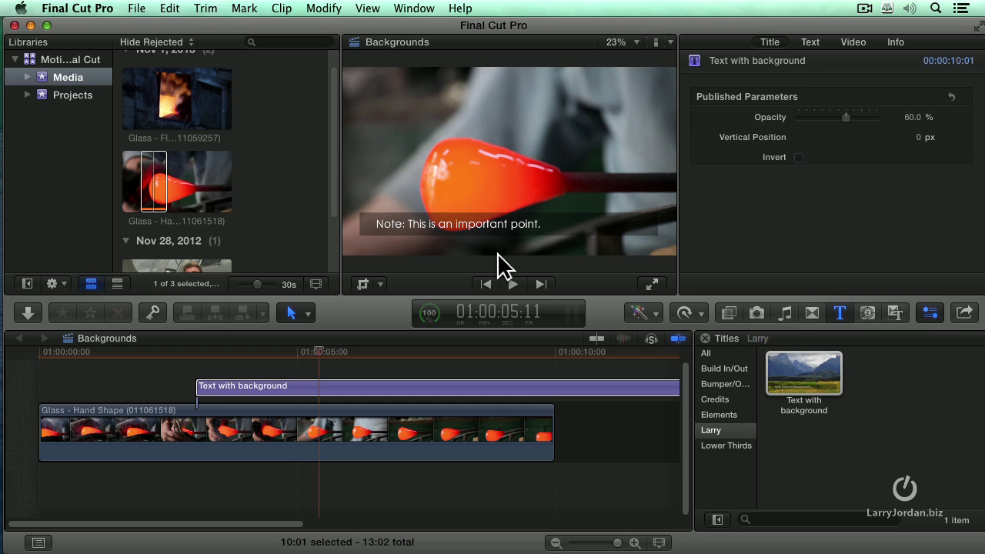
Turn Invert on for the new title, with Opacity 43.68% and Vertical Position 474 px
{"action": "left_click", "coordinate": [442, 386]}
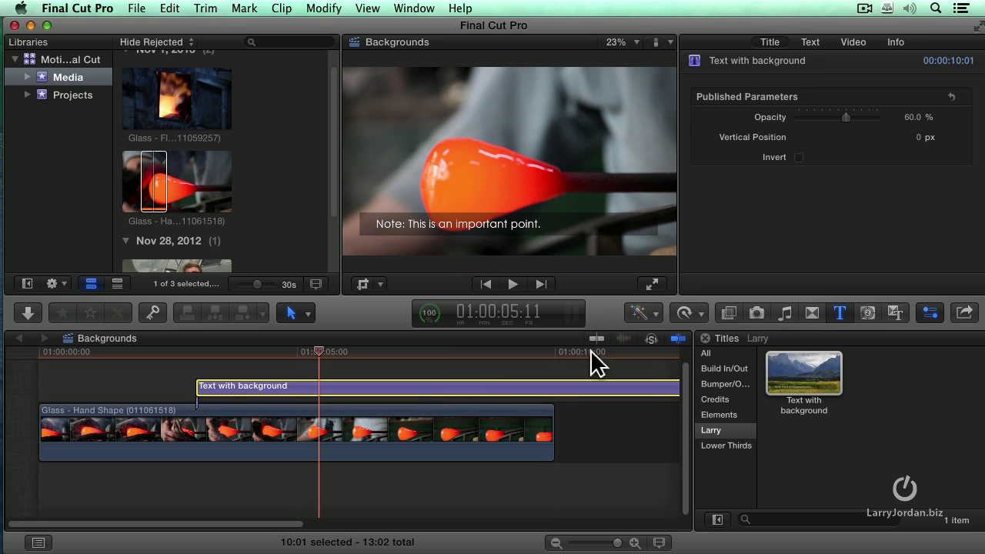
{"action": "left_click", "coordinate": [872, 116]}
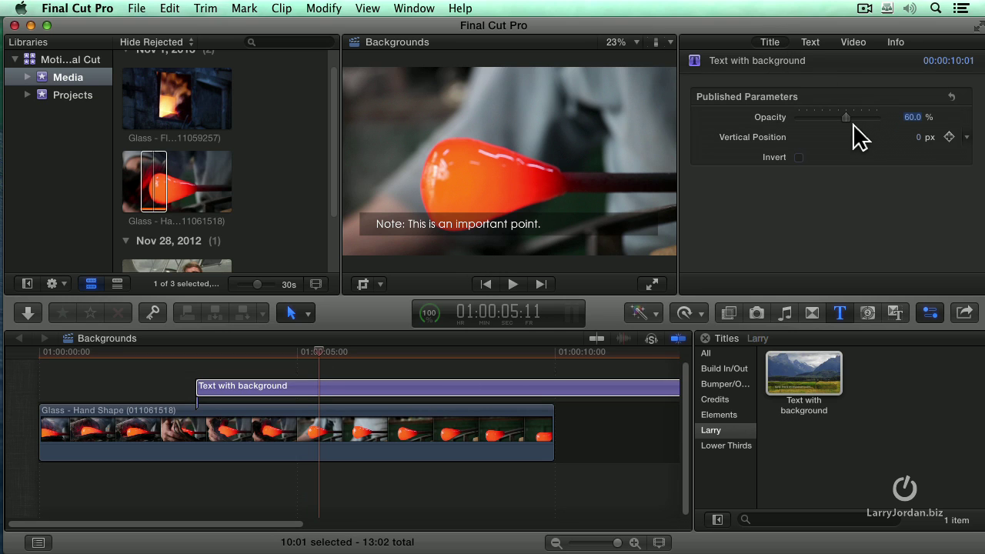
{"action": "left_click", "coordinate": [798, 157]}
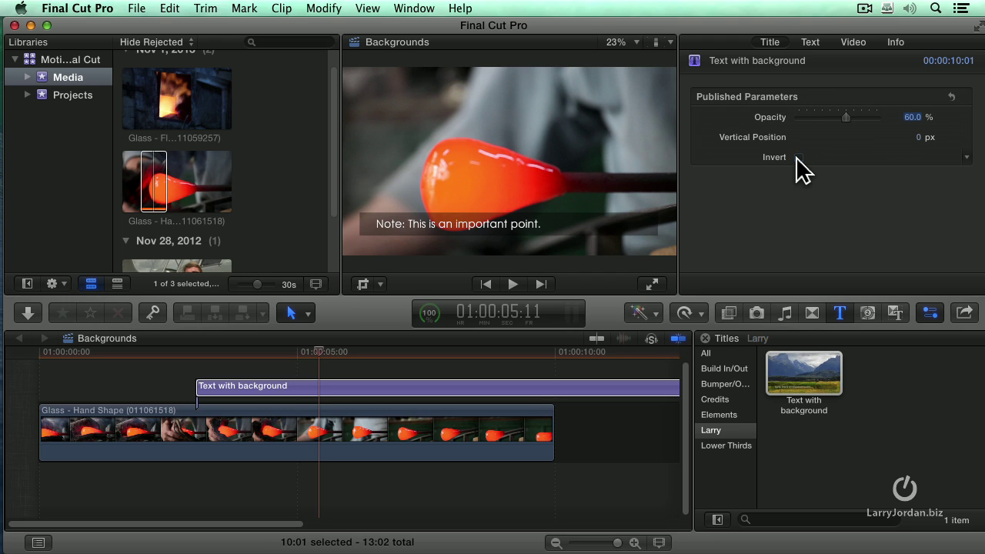
{"action": "left_click", "coordinate": [798, 157]}
{"action": "left_click", "coordinate": [798, 157]}
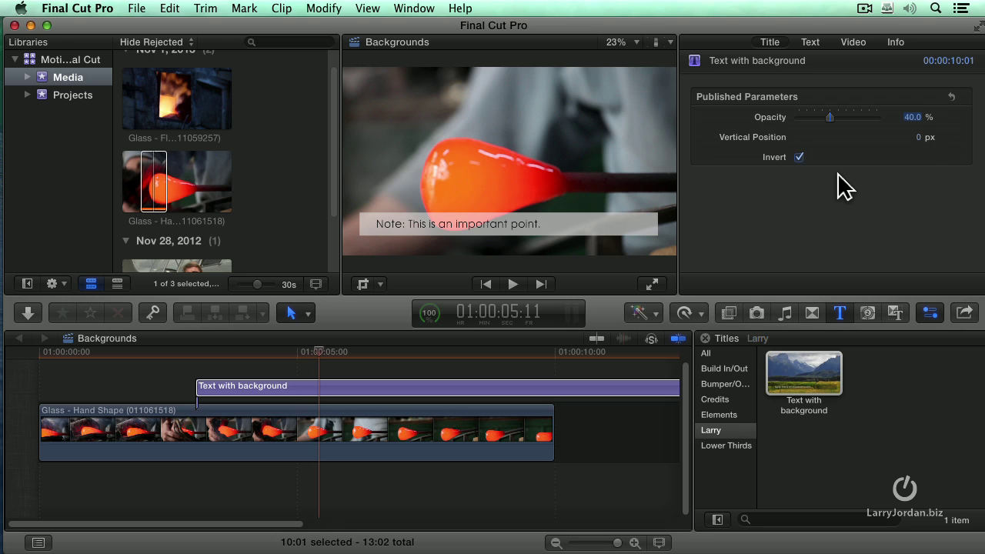
{"action": "mouse_move", "coordinate": [830, 121]}
{"action": "left_mouse_down"}
{"action": "mouse_move", "coordinate": [799, 119]}
{"action": "mouse_move", "coordinate": [843, 120]}
{"action": "mouse_move", "coordinate": [799, 118]}
{"action": "mouse_move", "coordinate": [834, 121]}
{"action": "left_mouse_up"}
{"action": "mouse_move", "coordinate": [918, 138]}
{"action": "left_mouse_down"}
{"action": "mouse_move", "coordinate": [918, 123]}
{"action": "mouse_move", "coordinate": [918, 154]}
{"action": "mouse_move", "coordinate": [910, 132]}
{"action": "left_mouse_up"}
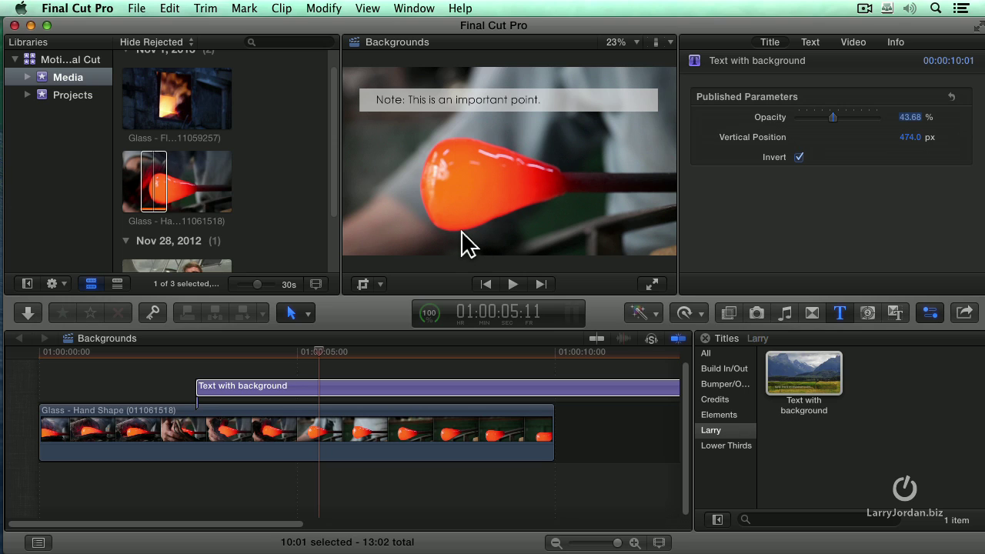
Compare both bar styles, finishing with Invert on for black text on a light bar
{"action": "left_click", "coordinate": [799, 157]}
{"action": "left_click", "coordinate": [799, 157]}
{"action": "left_click", "coordinate": [798, 157]}
{"action": "left_click", "coordinate": [799, 157]}
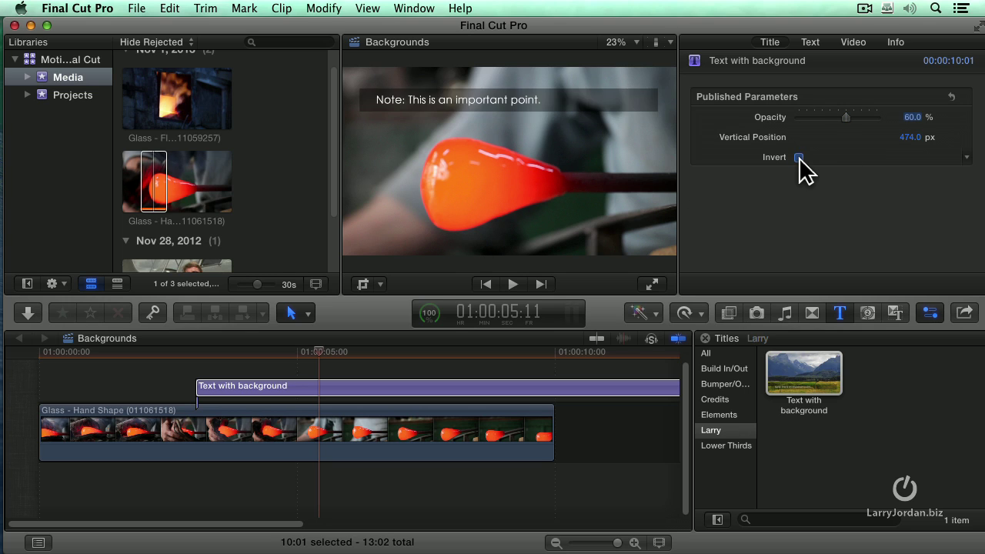
{"action": "left_click", "coordinate": [799, 156]}
{"action": "left_click", "coordinate": [798, 157]}
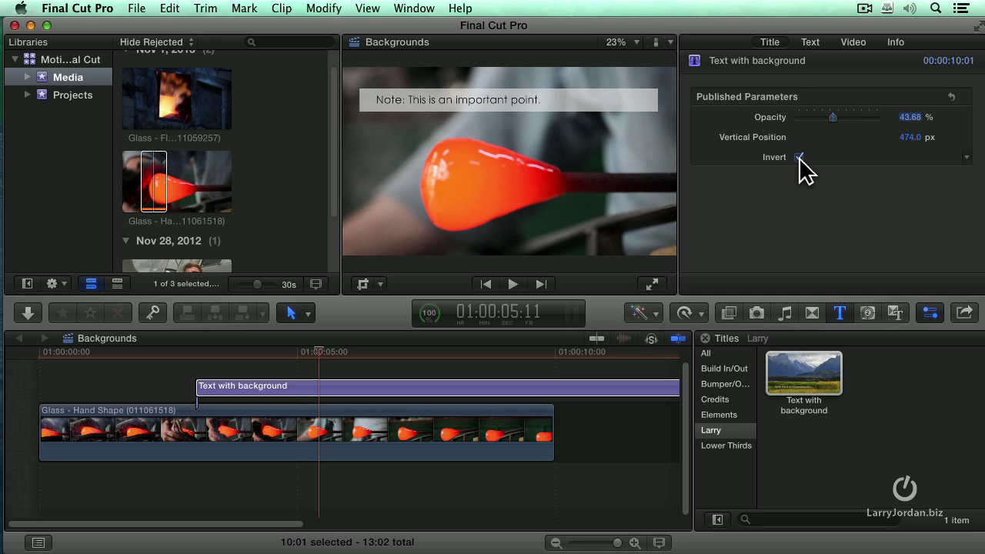